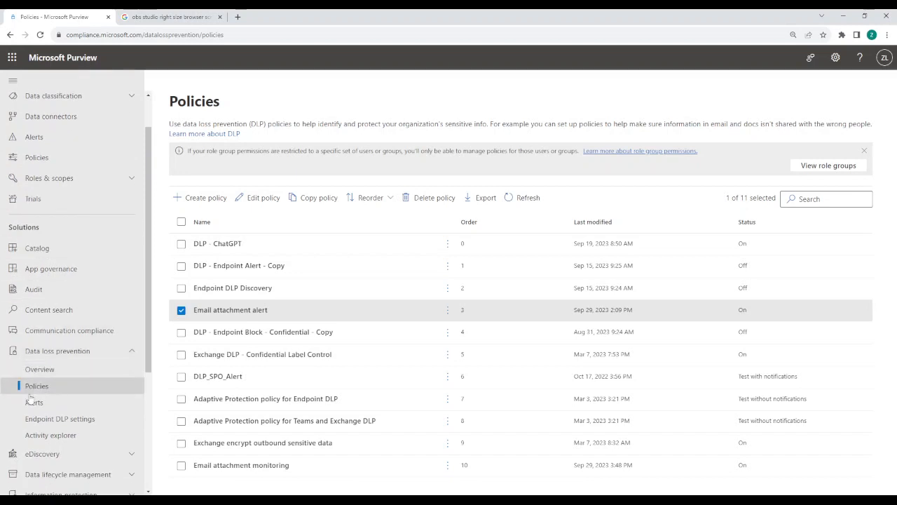
Create a custom DLP policy named "Custom policy - Exchange monitoring", keeping the full directory as its admin units
left_click(202, 199)
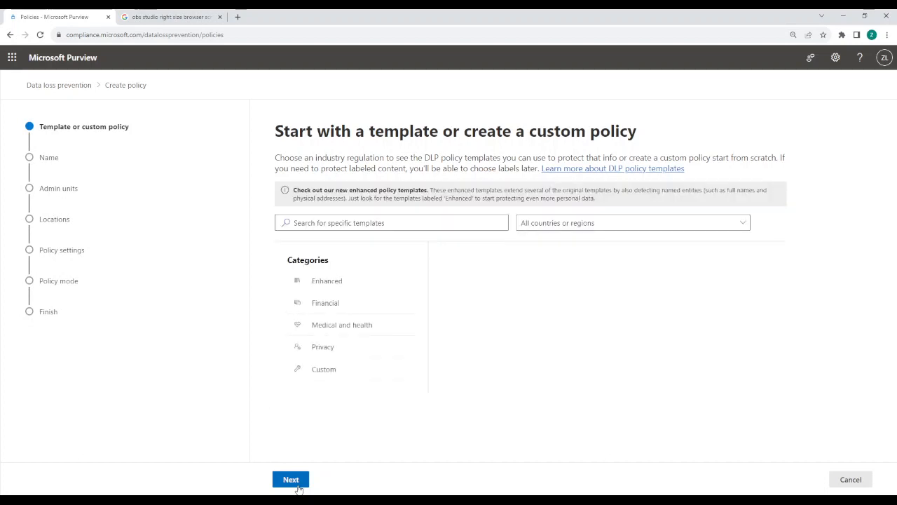
left_click(297, 485)
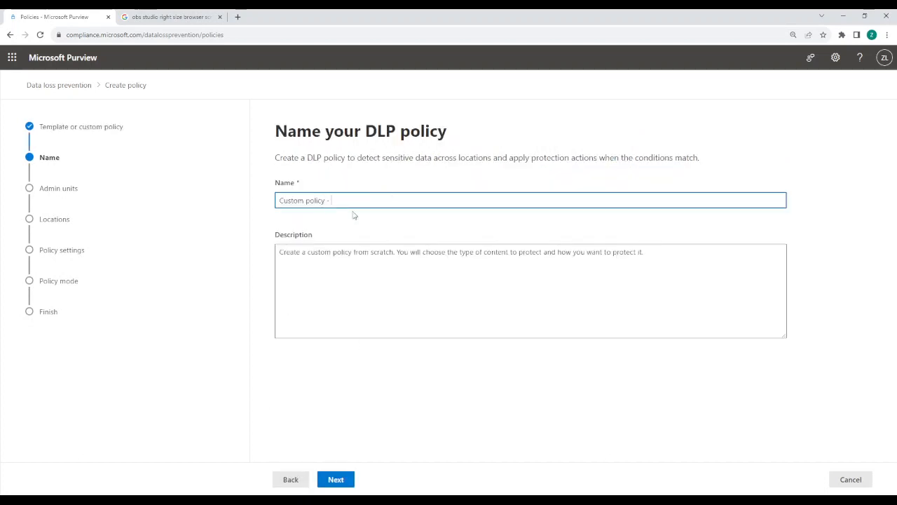
type("- Exchange monitoring")
left_click(332, 489)
left_click(336, 478)
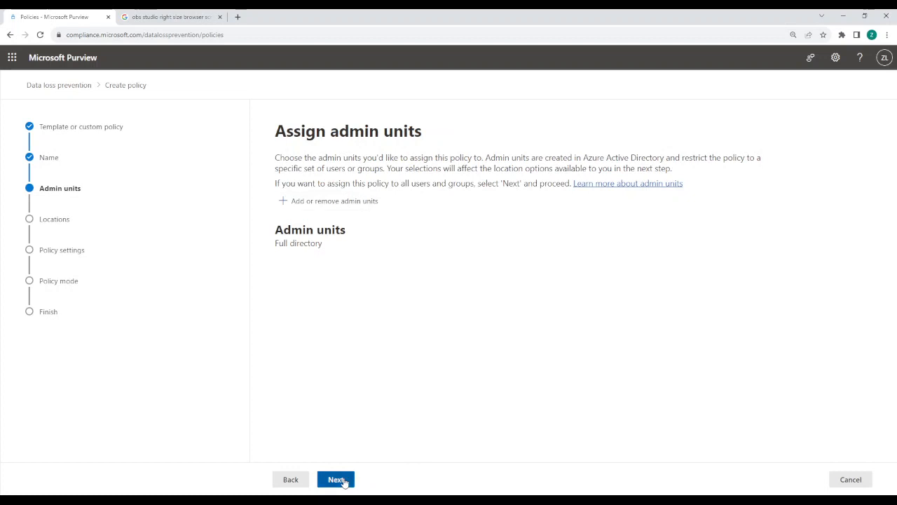
Limit the policy locations to Exchange email only, turning off all other locations, and proceed to the advanced DLP rules
left_click(285, 329)
left_click(285, 362)
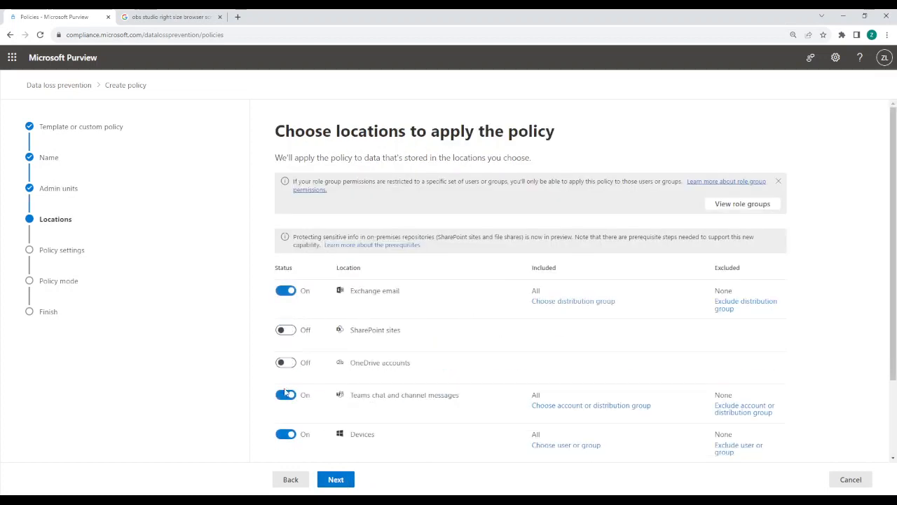
left_click(286, 394)
left_click(284, 427)
scroll(284, 428, "down", 2)
left_click(285, 376)
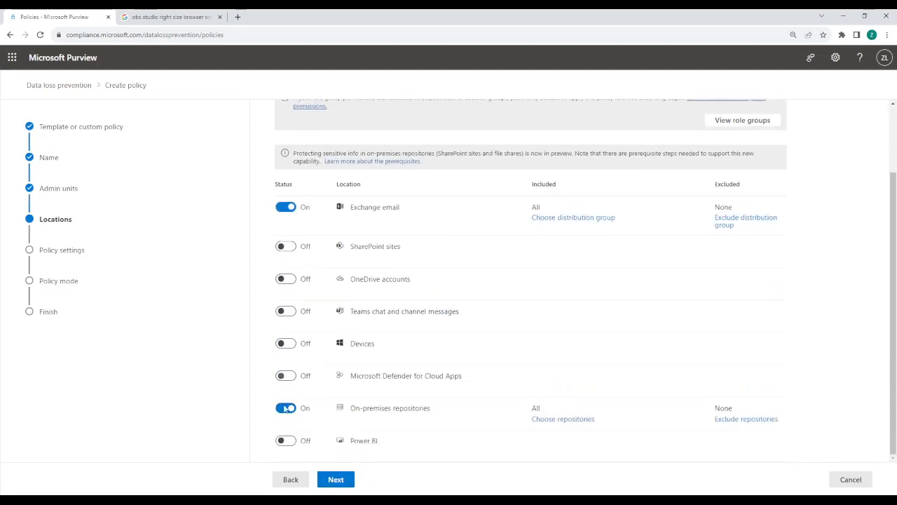
left_click(286, 408)
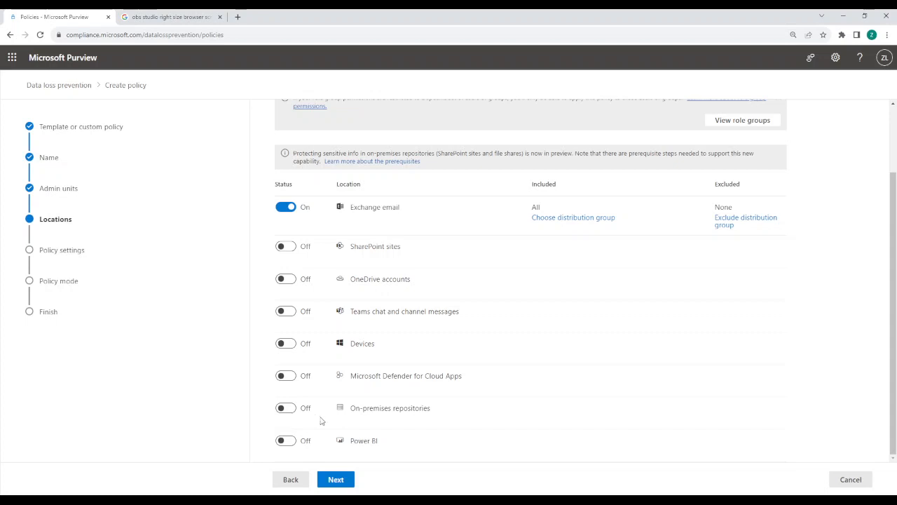
left_click(336, 480)
left_click(336, 479)
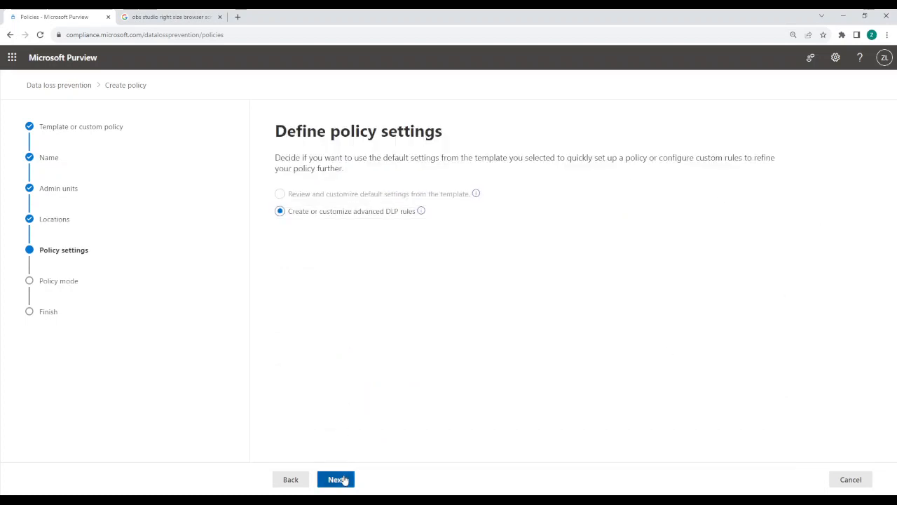
Create a new advanced DLP rule and name it "Rule - exchange monitoring"
left_click(316, 207)
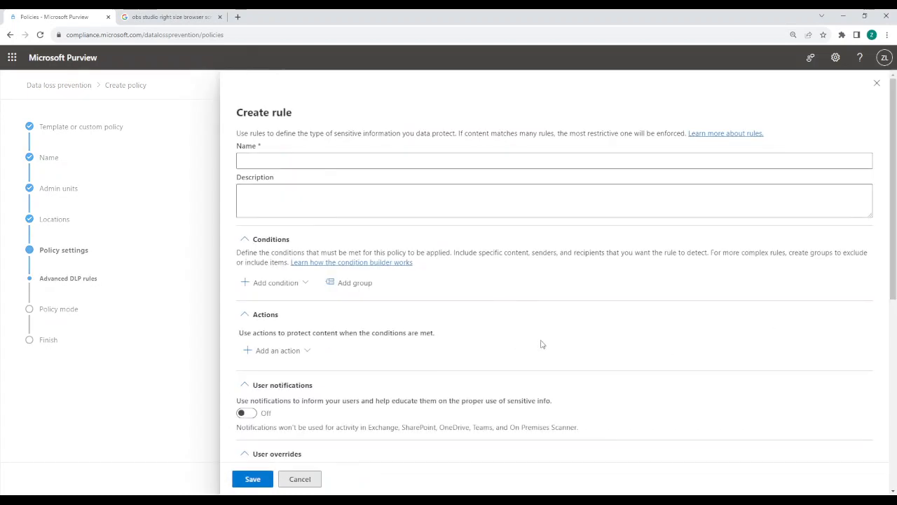
left_click(267, 161)
type("Rule -")
key("BackSpace")
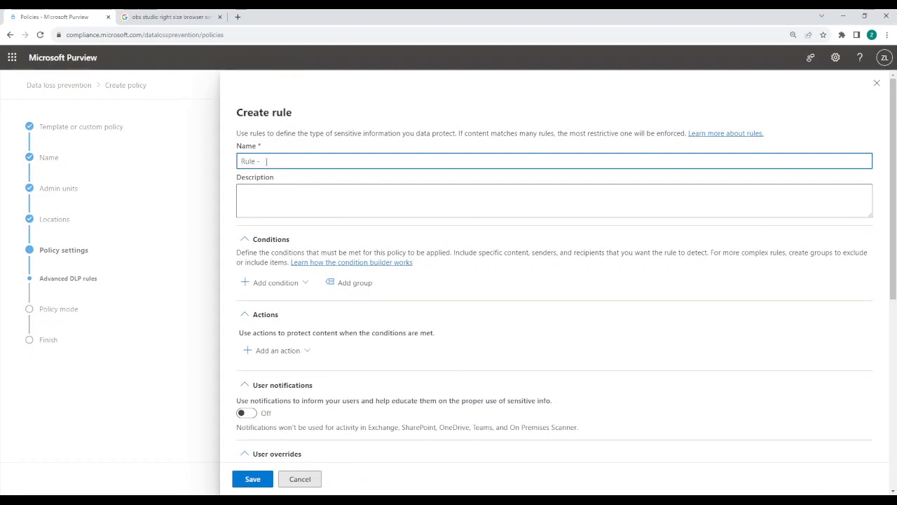
type("- exchange monitoring")
Add a "Document size equals or is greater than" condition to the rule
left_click(260, 284)
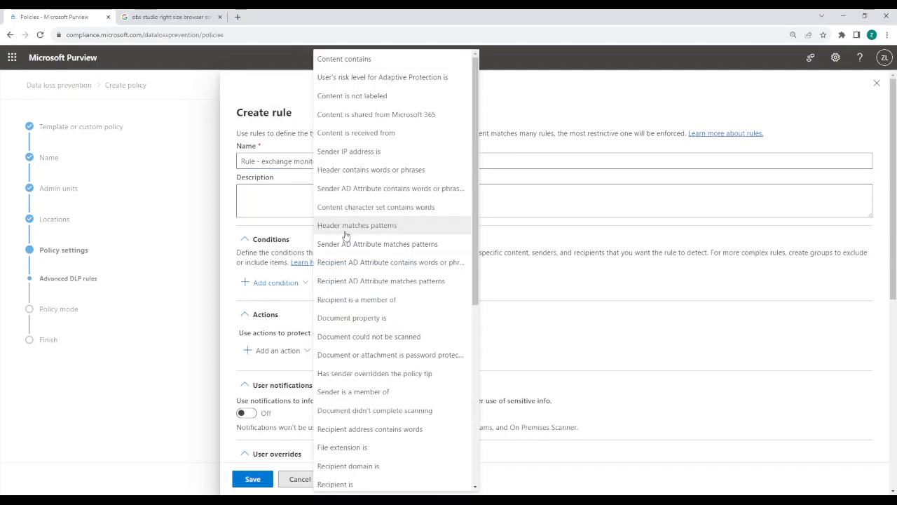
scroll(346, 237, "down", 2)
scroll(346, 237, "down", 6)
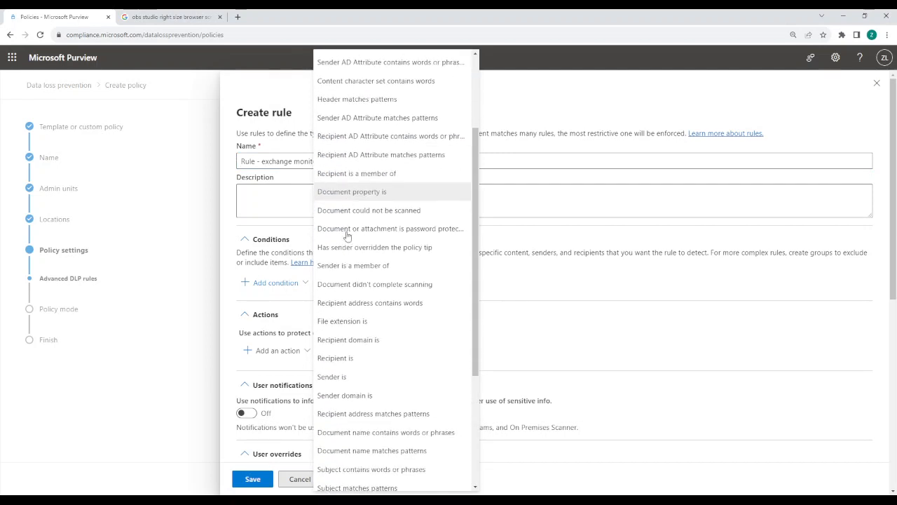
scroll(392, 239, "down", 2)
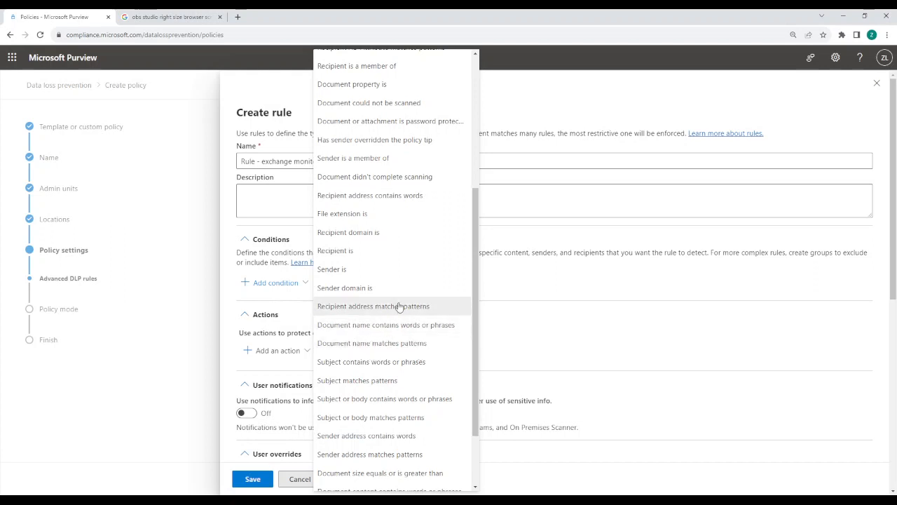
scroll(391, 238, "down", 2)
scroll(392, 249, "up", 4)
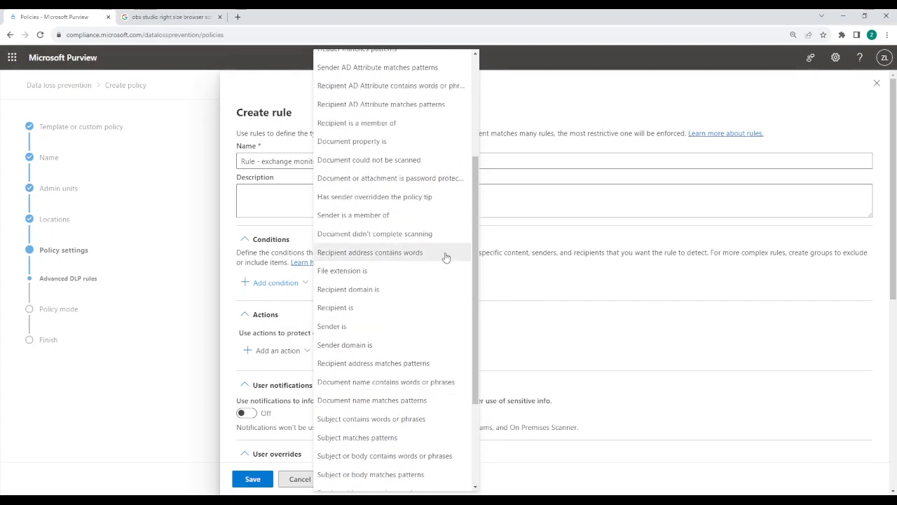
scroll(393, 224, "down", 2)
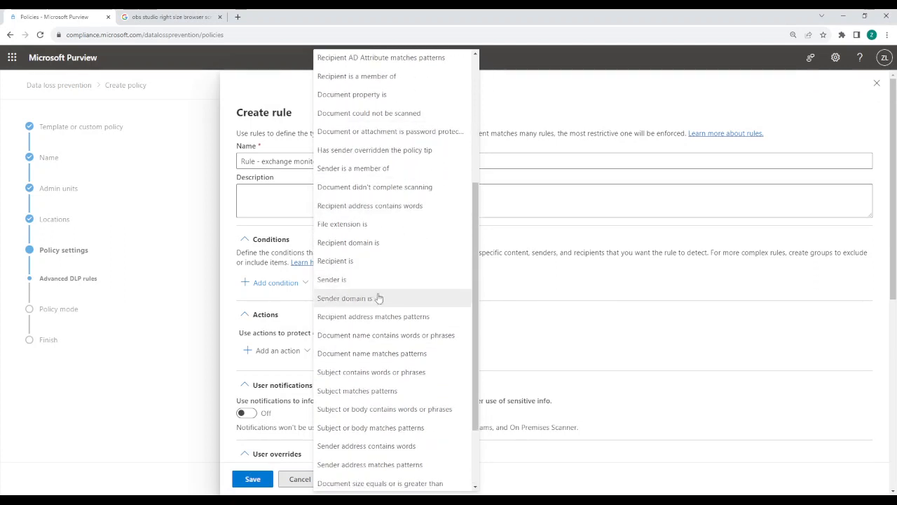
scroll(387, 316, "down", 2)
scroll(370, 350, "down", 2)
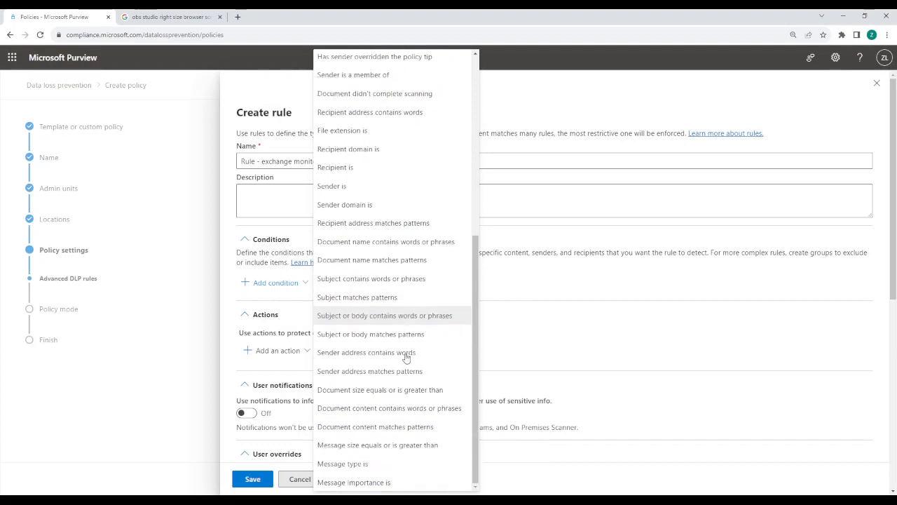
left_click(374, 391)
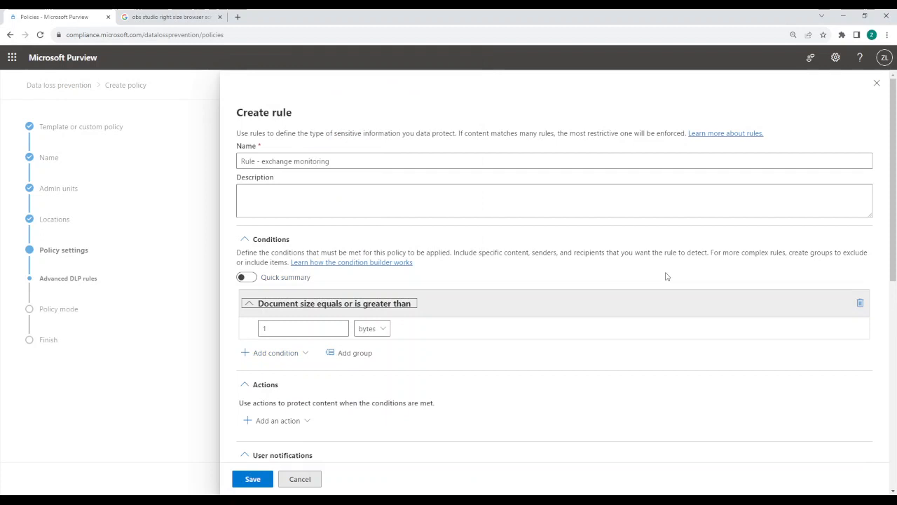
Set the document size condition's threshold to 100 KB
left_click(367, 330)
left_click(364, 363)
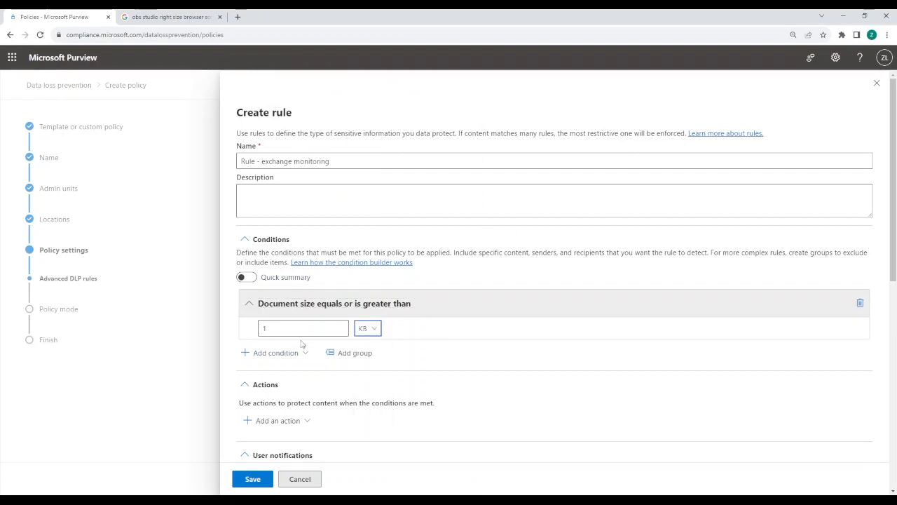
left_click(303, 333)
type("00")
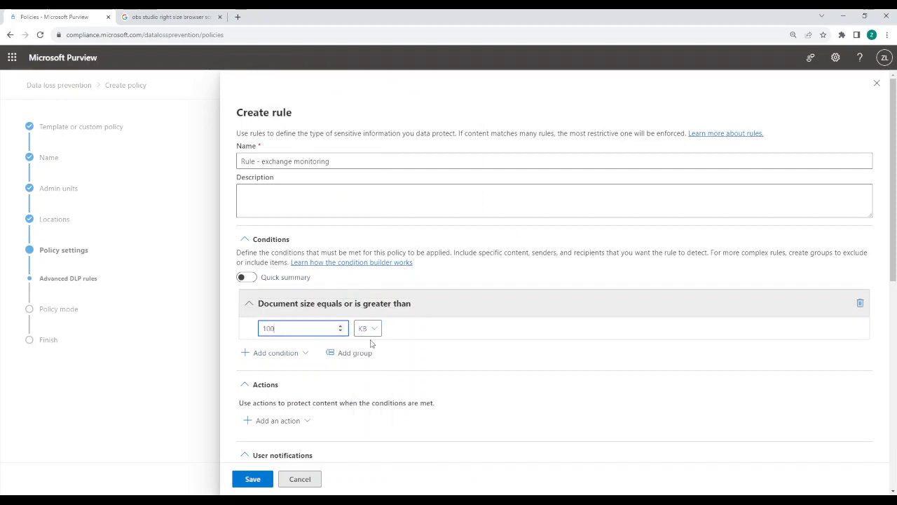
left_click(414, 369)
Add a "Recipient domain is" condition to the rule with gmail.com as its first domain
left_click(289, 359)
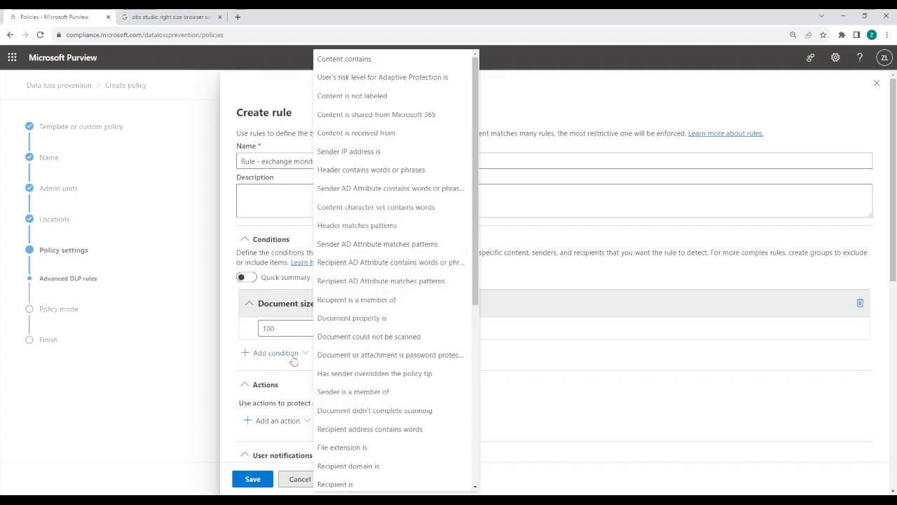
scroll(411, 316, "down", 1)
scroll(411, 315, "down", 3)
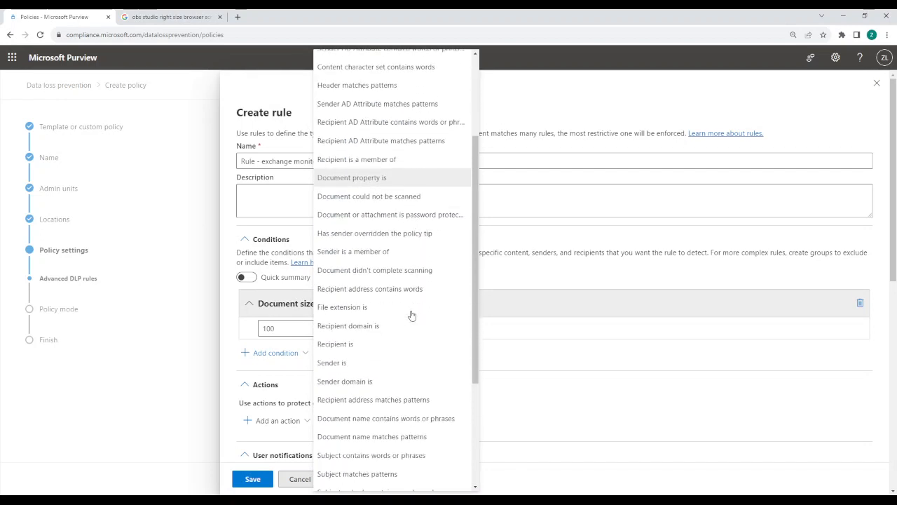
left_click(396, 335)
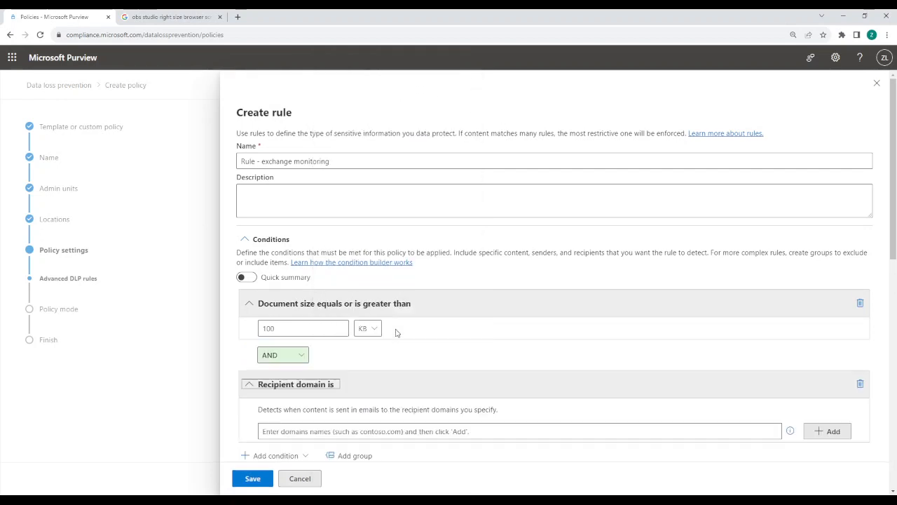
scroll(393, 404, "down", 1)
left_click(397, 384)
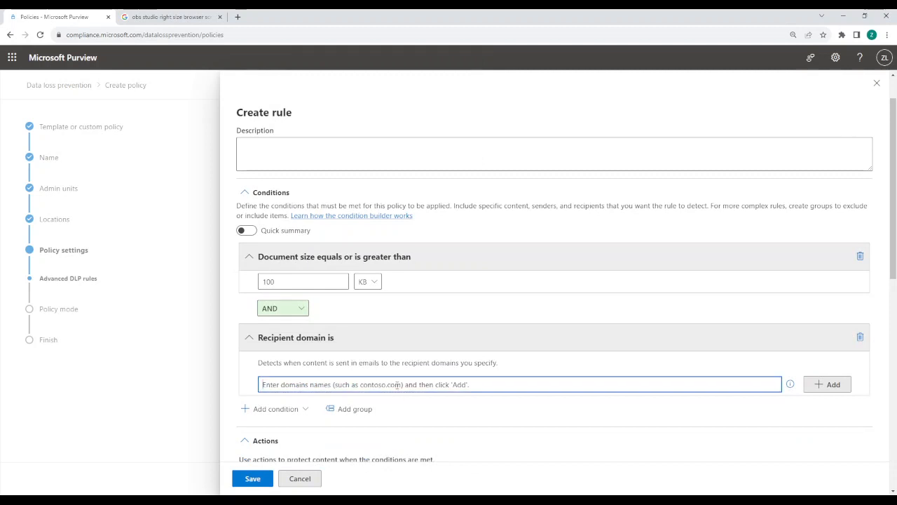
type("gmail.com")
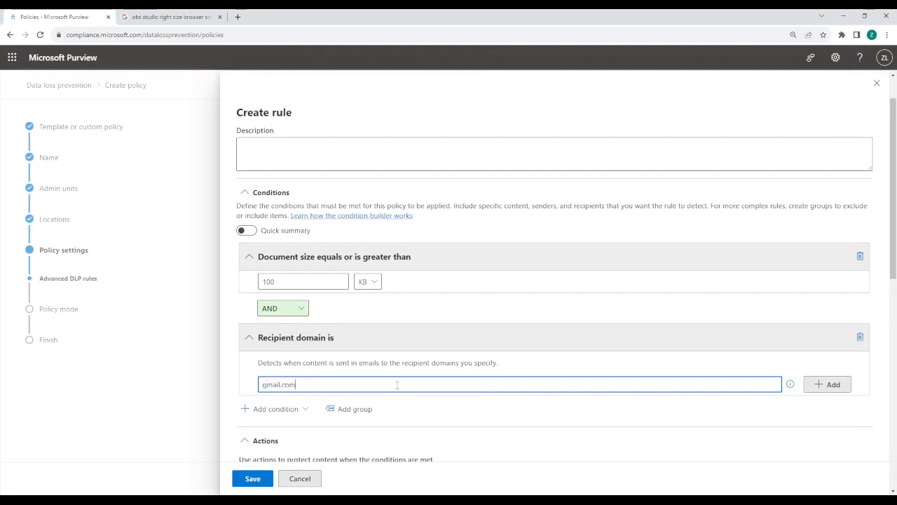
left_click(833, 387)
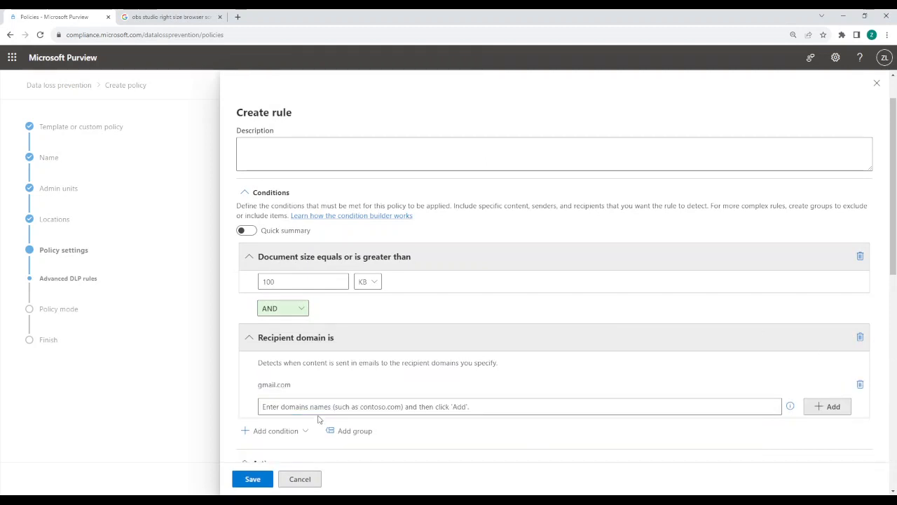
Add yahoo.com and aol.com to the recipient domain condition
type("yahoo.com")
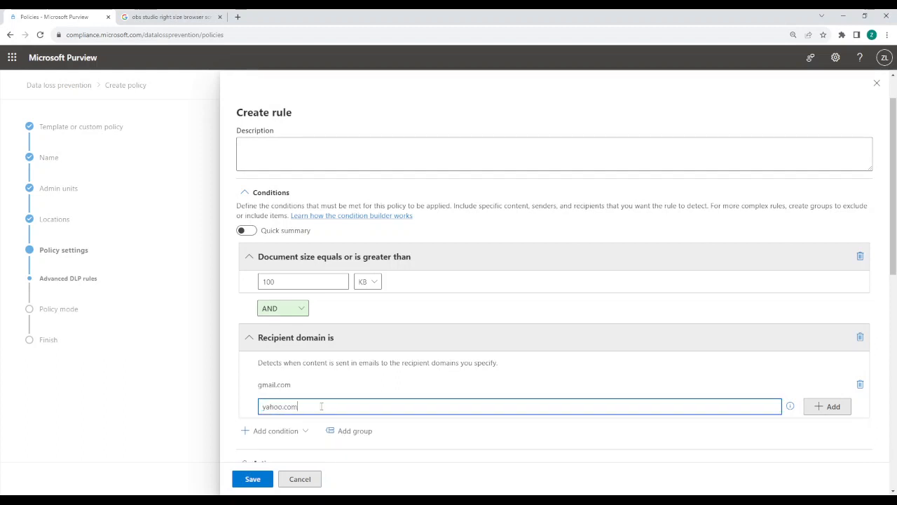
left_click(829, 407)
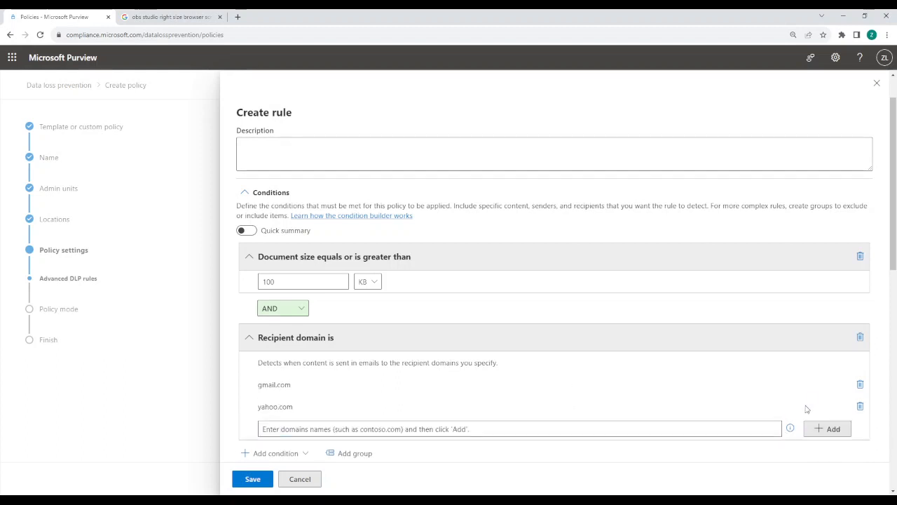
left_click(267, 431)
type("aol")
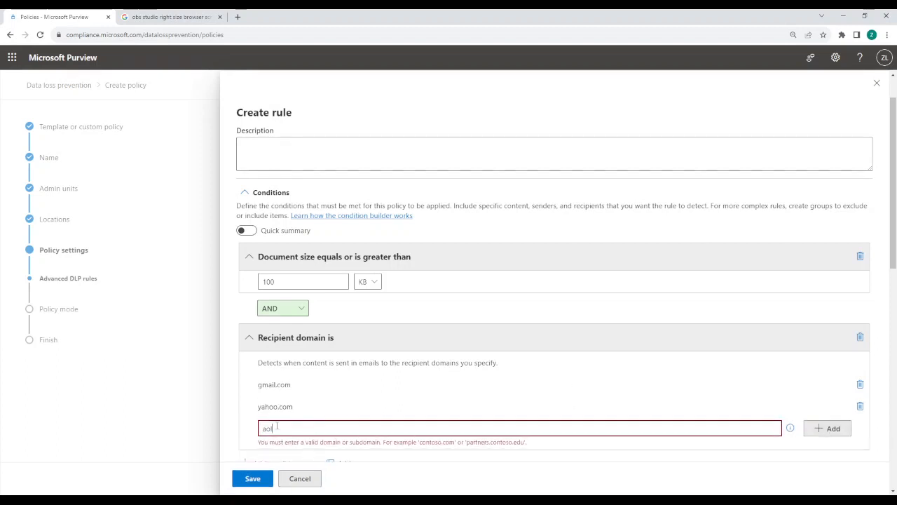
type(".com")
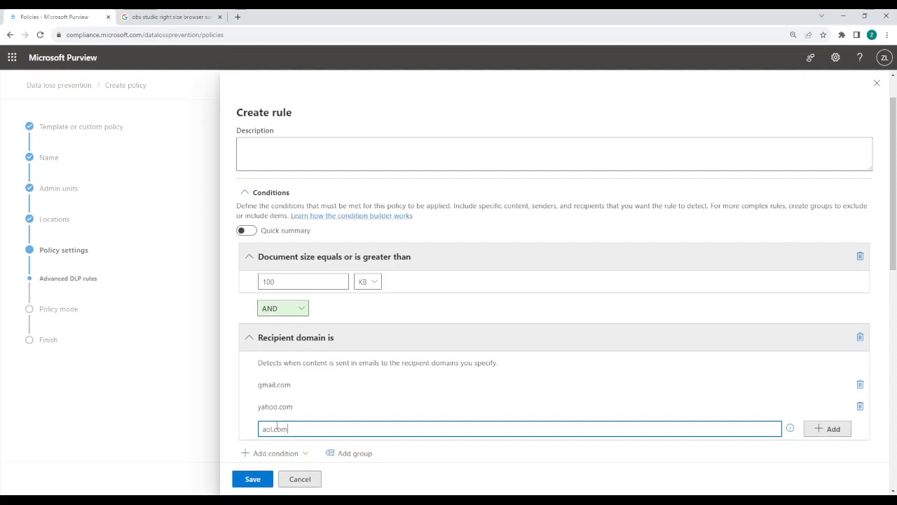
left_click(832, 429)
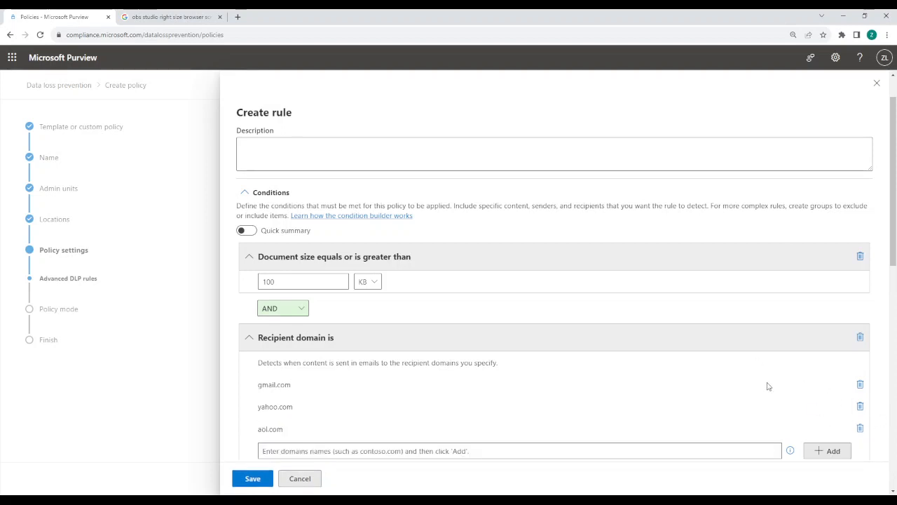
Add outlook.com to the recipient domain condition
scroll(768, 385, "down", 1)
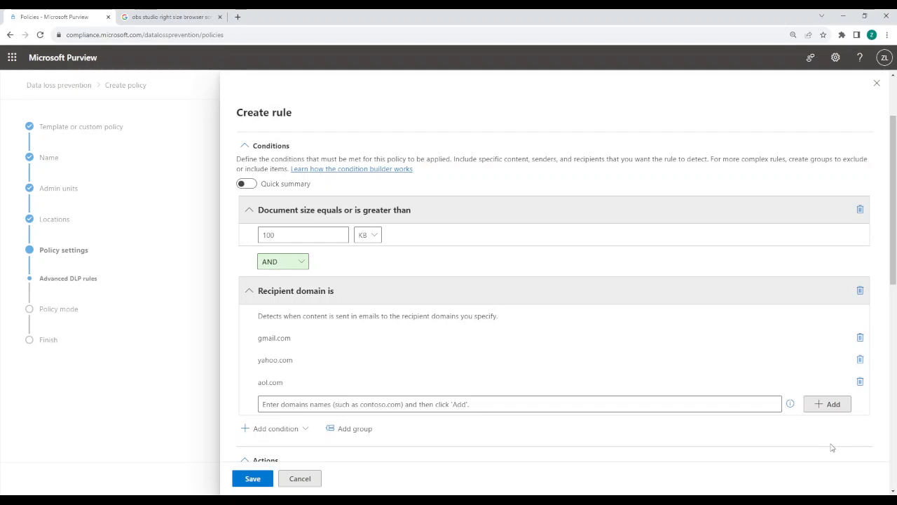
left_click(548, 404)
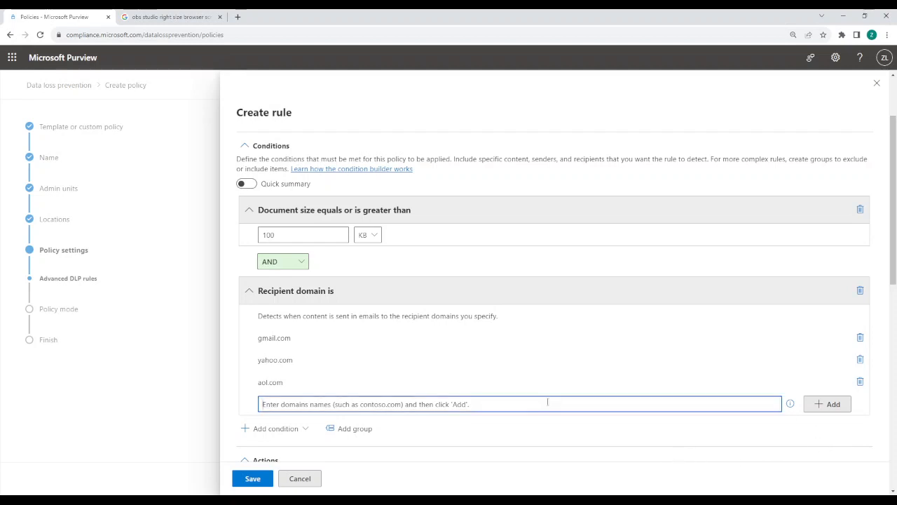
type("outlook.c")
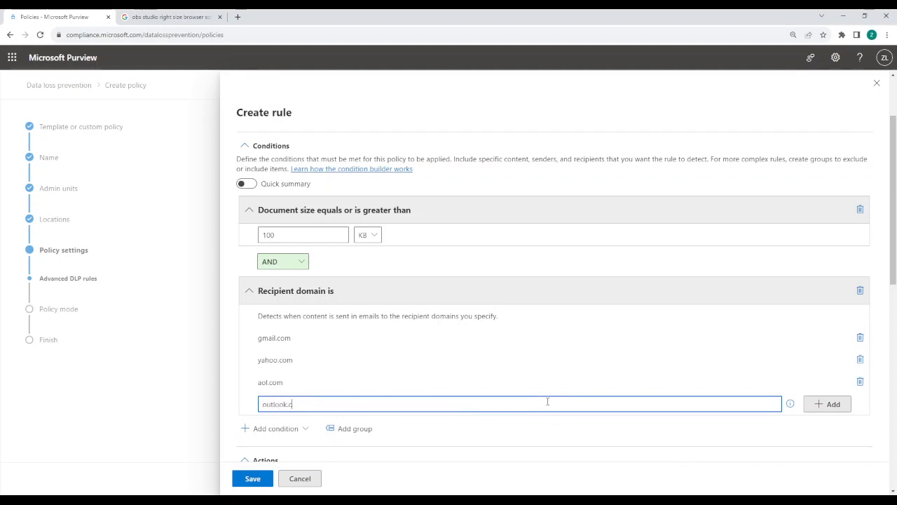
type("m")
key("BackSpace")
type("om")
left_click(829, 403)
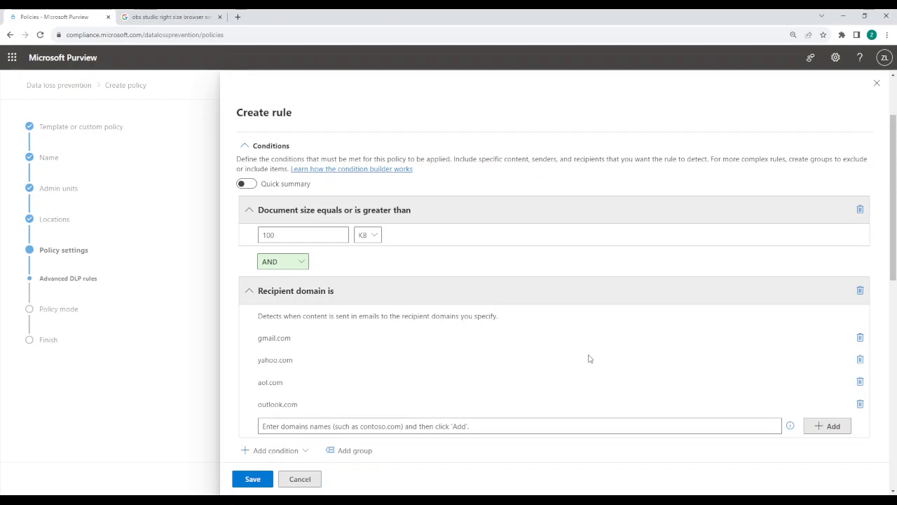
scroll(590, 359, "down", 3)
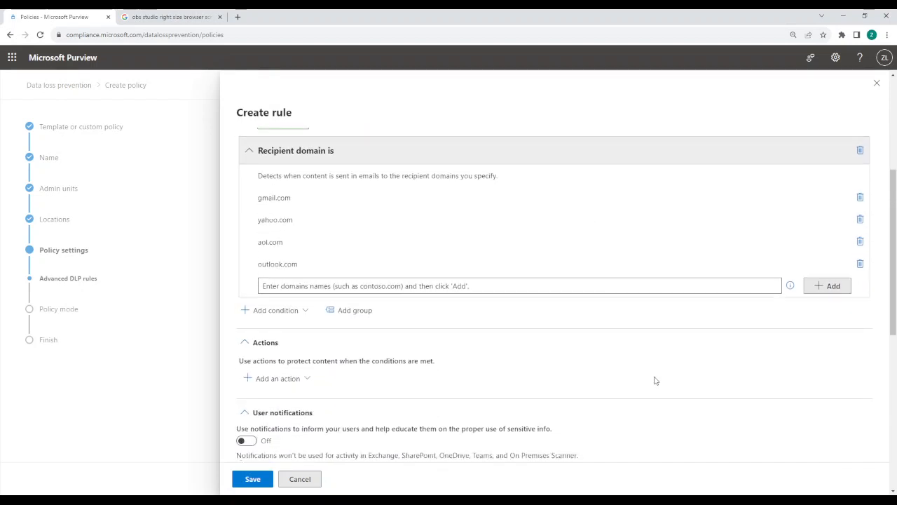
scroll(655, 380, "down", 2)
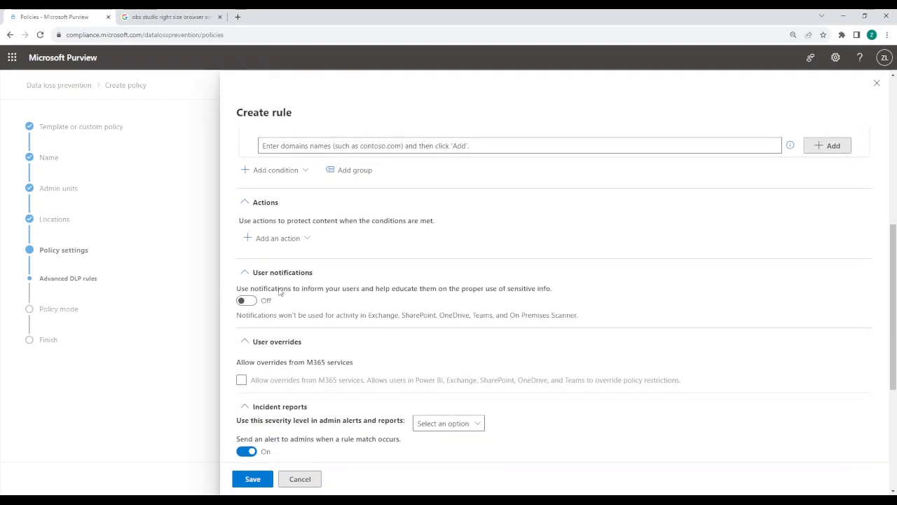
Try user notifications with customized email text and subject but without policy tips, and turn user notifications back off
left_click(251, 301)
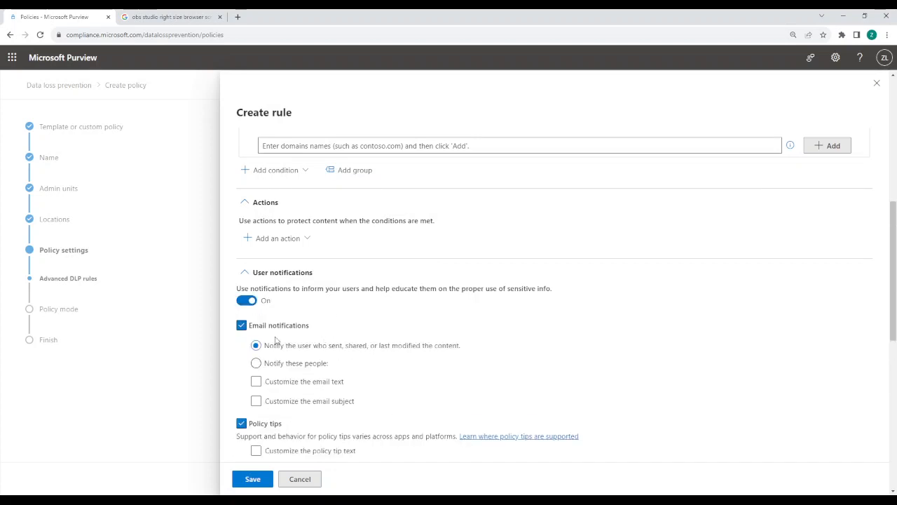
scroll(298, 376, "down", 1)
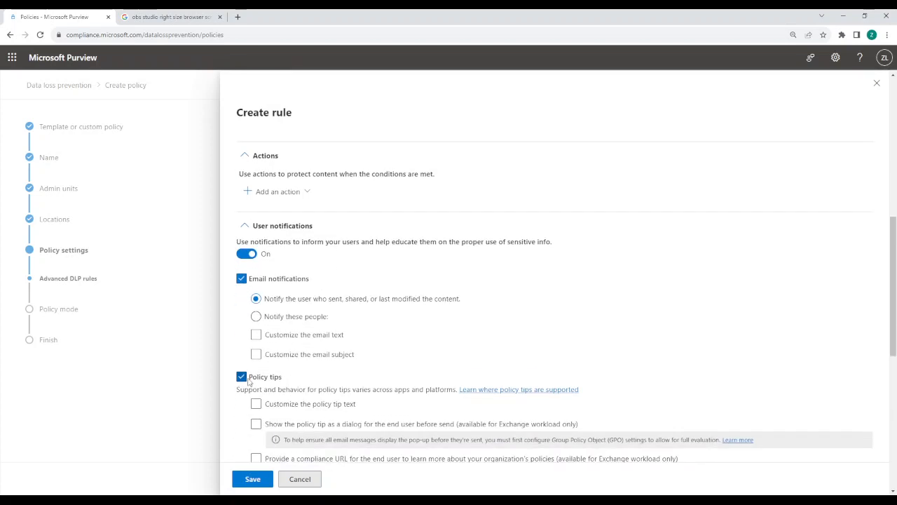
left_click(241, 377)
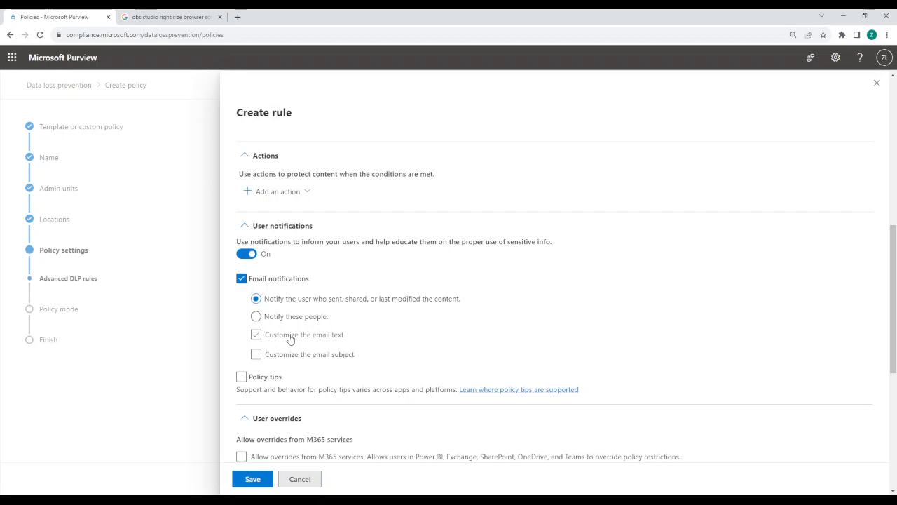
left_click(290, 336)
left_click(278, 386)
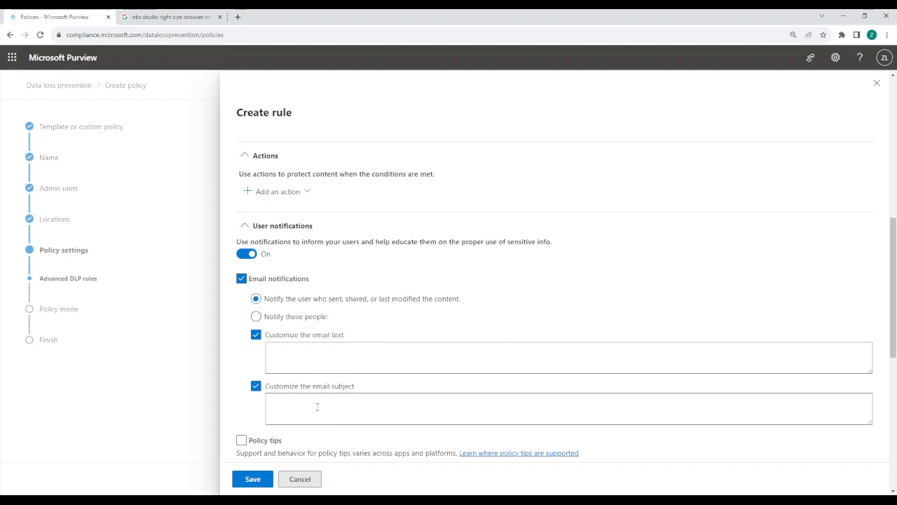
left_click(251, 255)
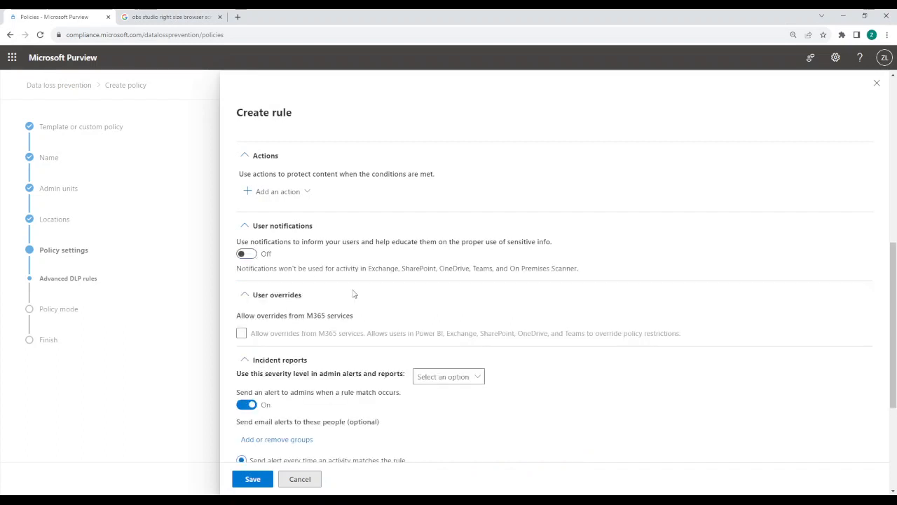
Save the rule without changing the incident report settings, and set the policy mode to turn on right away
scroll(355, 293, "down", 2)
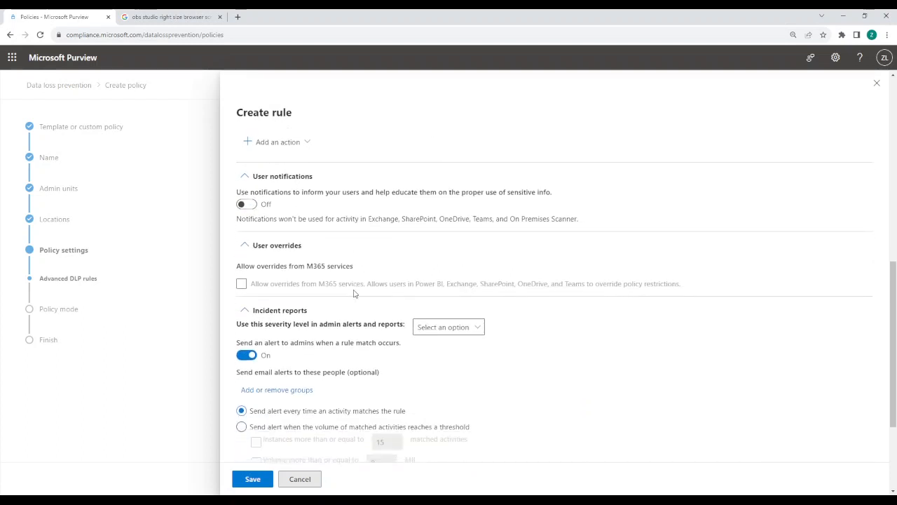
scroll(355, 365, "down", 1)
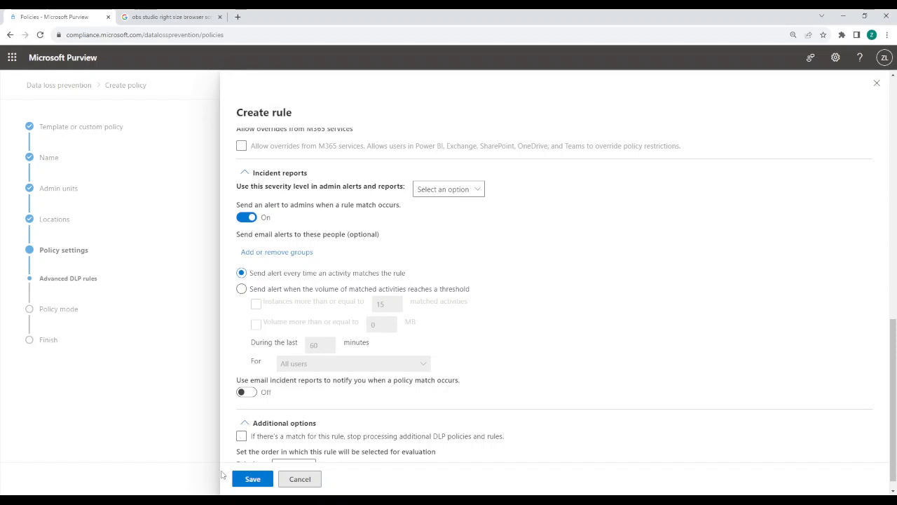
left_click(251, 479)
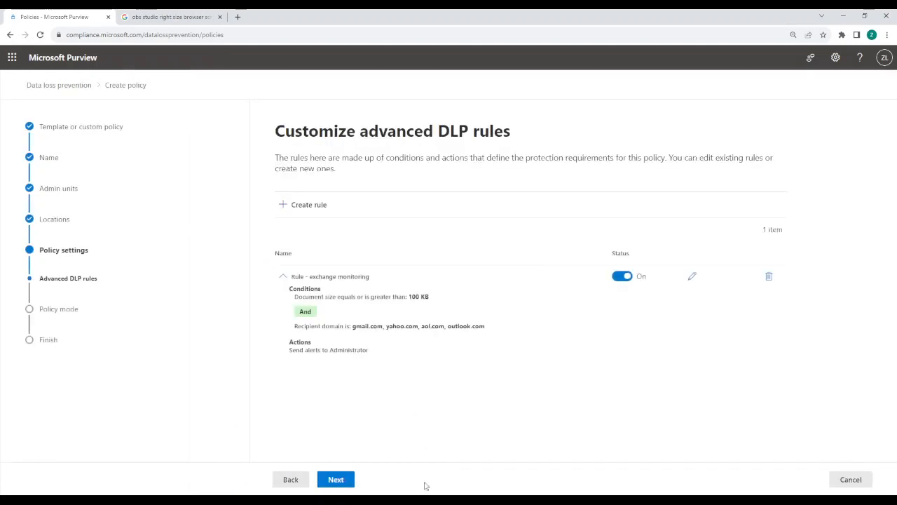
left_click(336, 479)
left_click(309, 229)
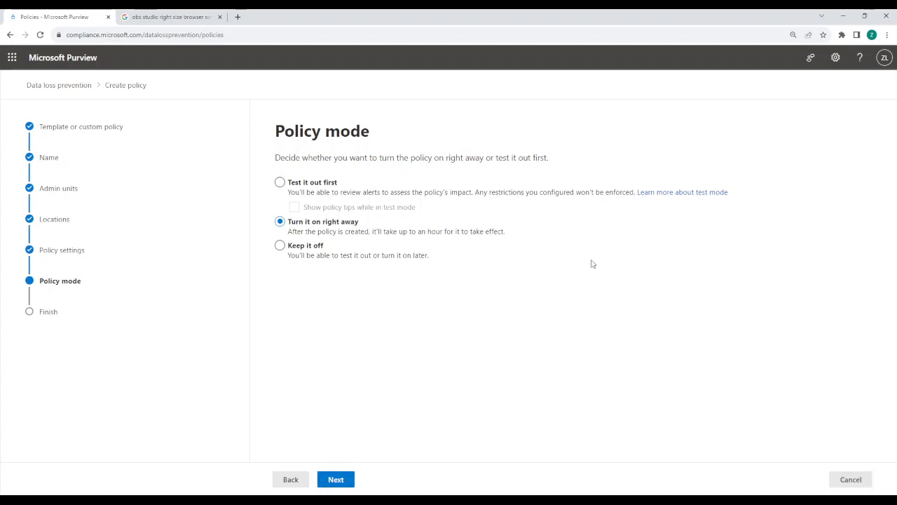
Cancel the policy creation and discard its unsaved changes
left_click(851, 478)
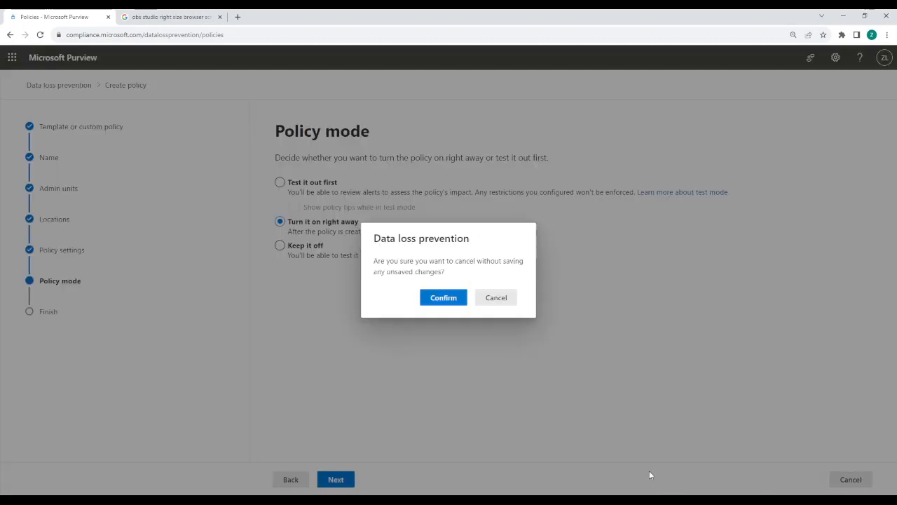
left_click(453, 301)
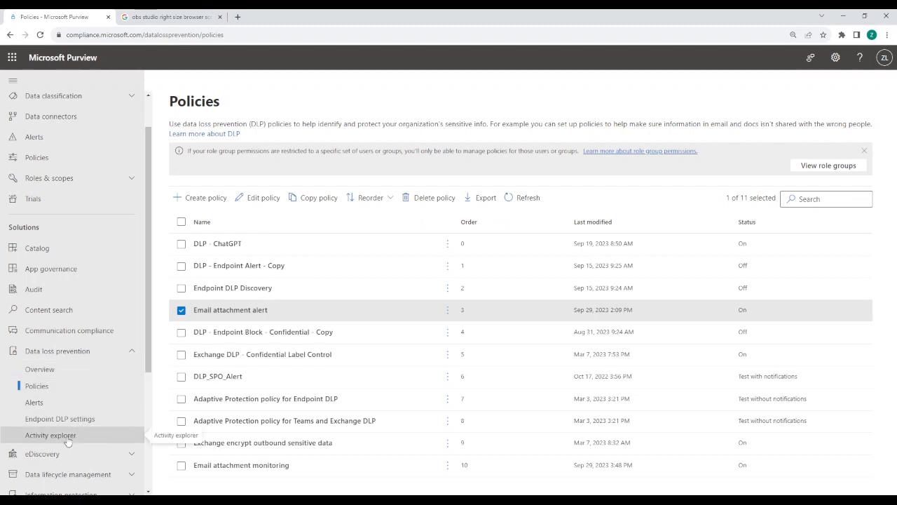